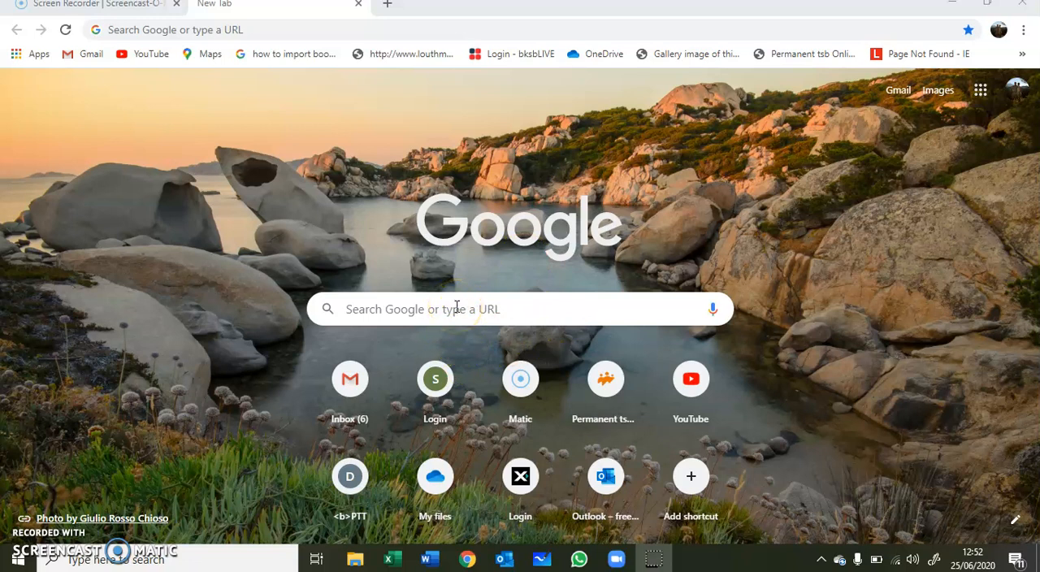
# Step: Search Google for "beach spain" and show the image results
pyautogui.click(430, 309)
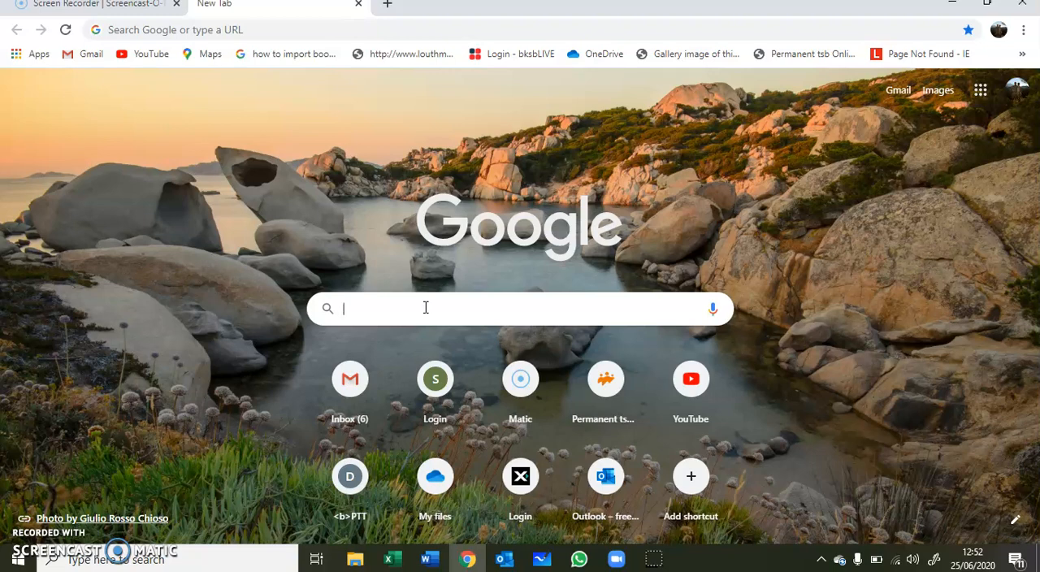
pyautogui.write('beach')
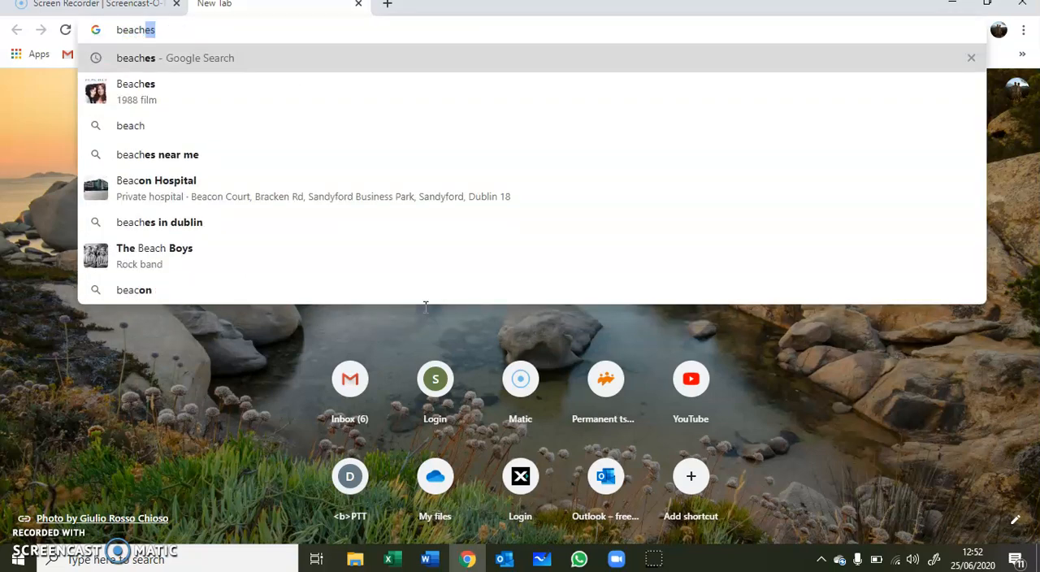
pyautogui.write(' spain')
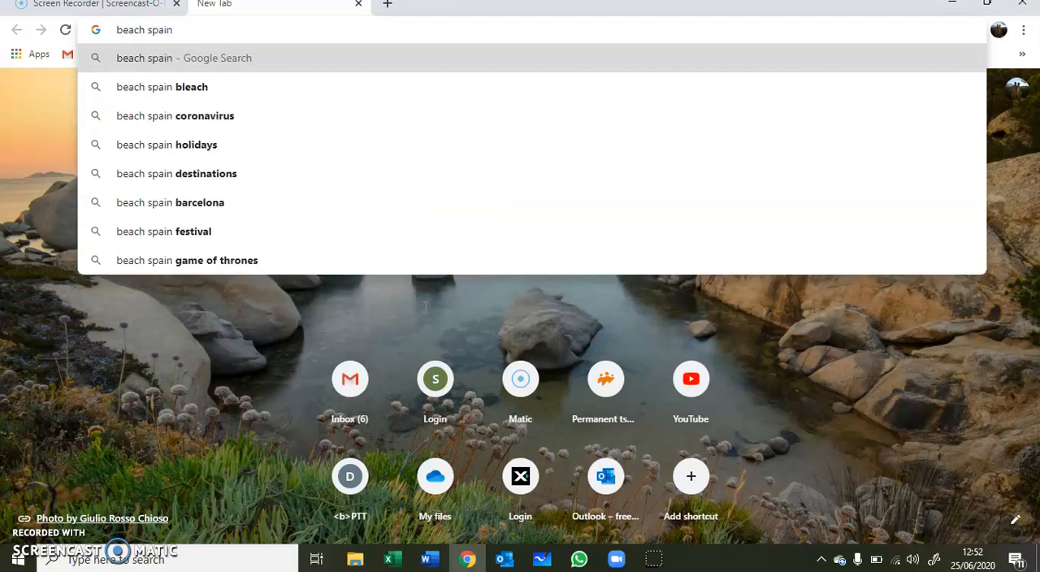
pyautogui.press('Return')
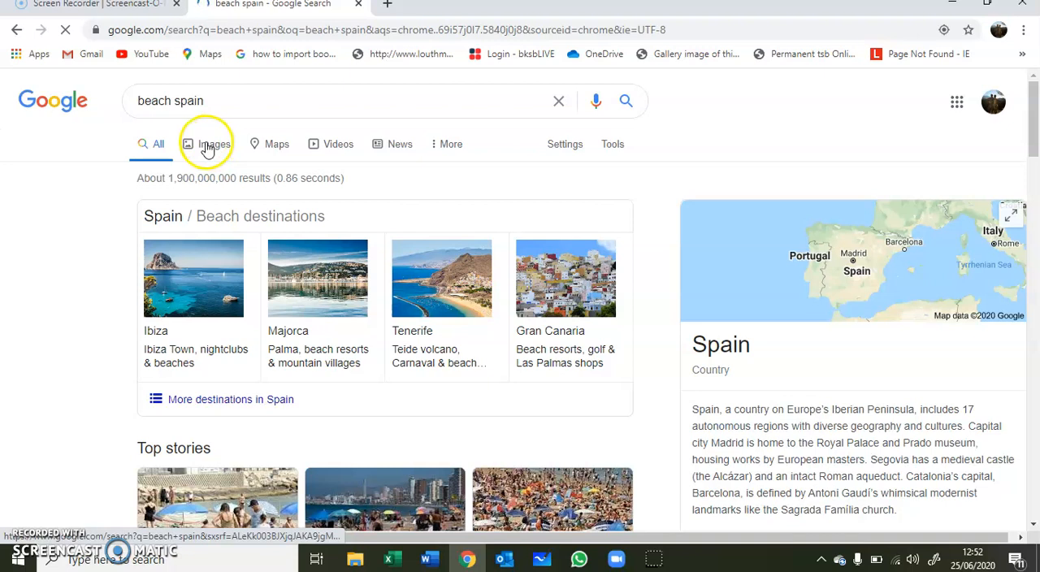
pyautogui.click(212, 149)
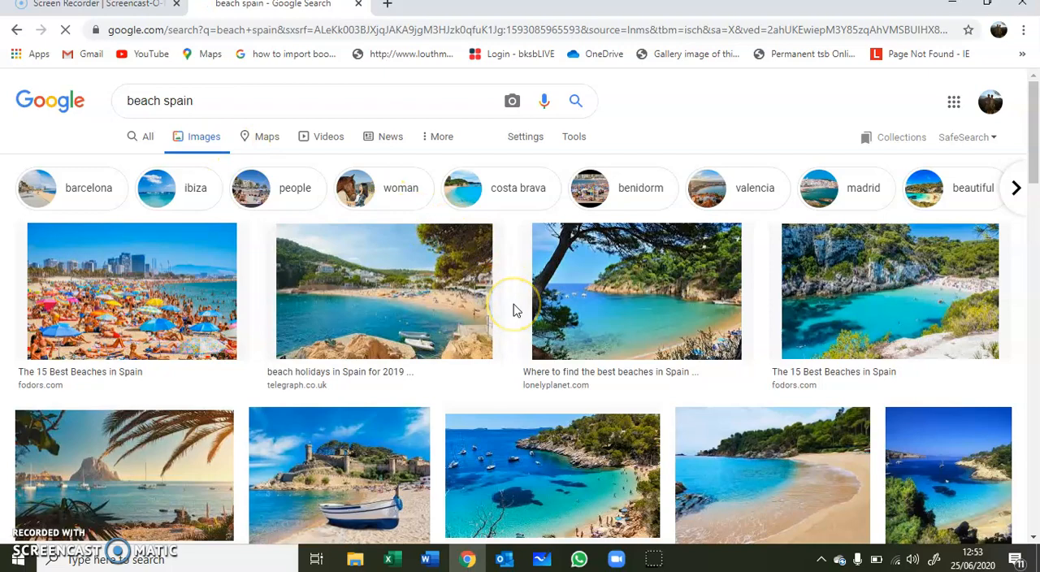
# Step: Open the telegraph.co.uk image "beach holidays in Spain for 2019" in the preview and copy the enlarged image
pyautogui.scroll(-4, 513, 309)
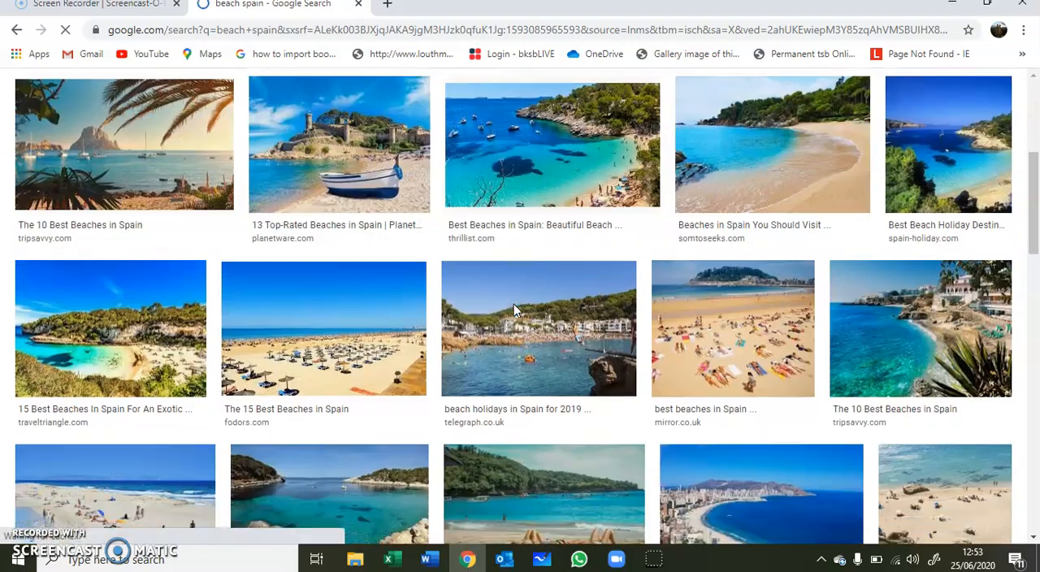
pyautogui.scroll(-5, 515, 308)
pyautogui.scroll(4, 515, 309)
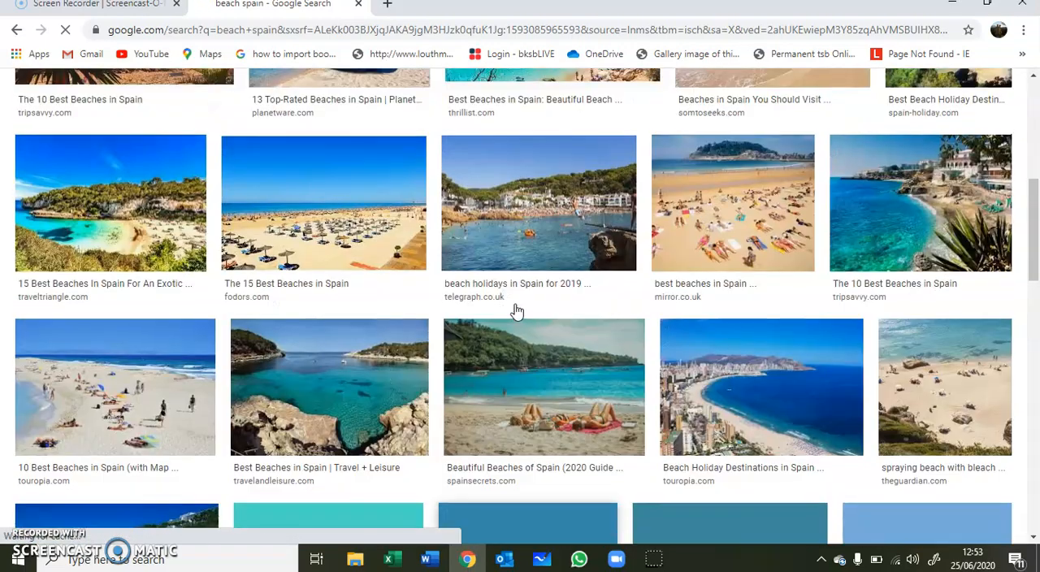
pyautogui.scroll(4, 517, 309)
pyautogui.scroll(2, 518, 309)
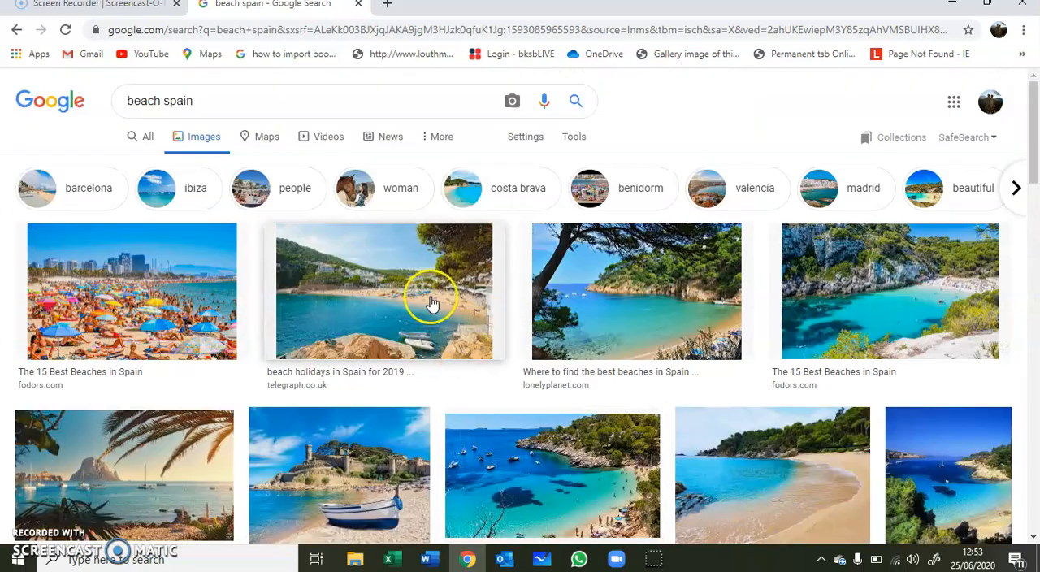
pyautogui.click(385, 291)
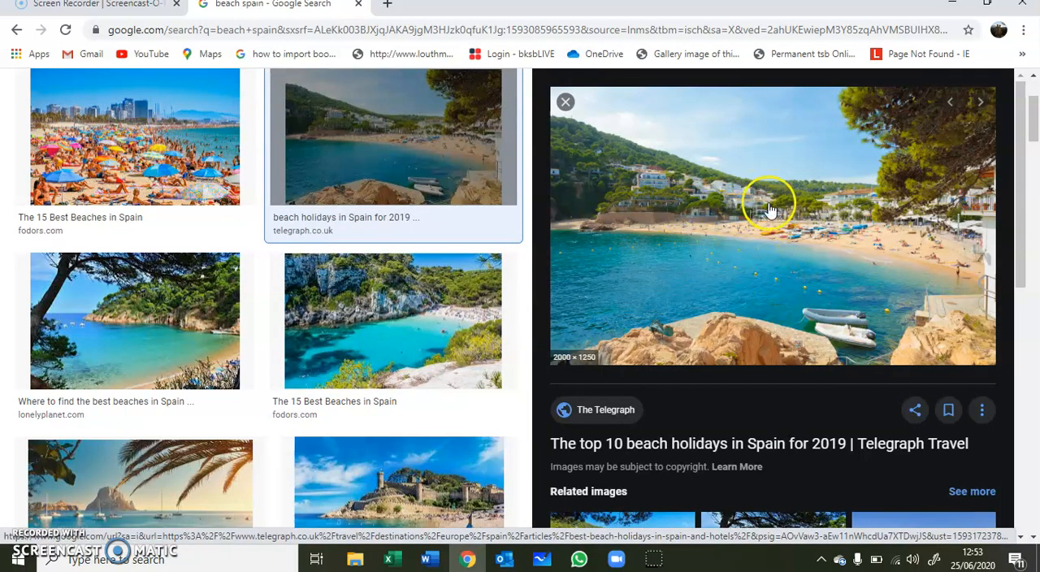
pyautogui.rightClick(738, 203)
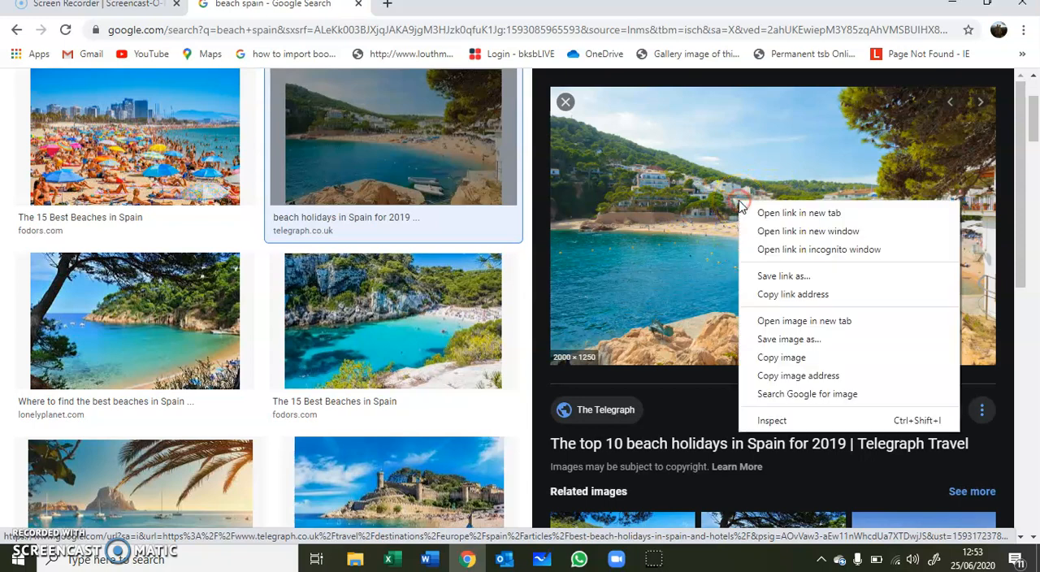
pyautogui.click(781, 357)
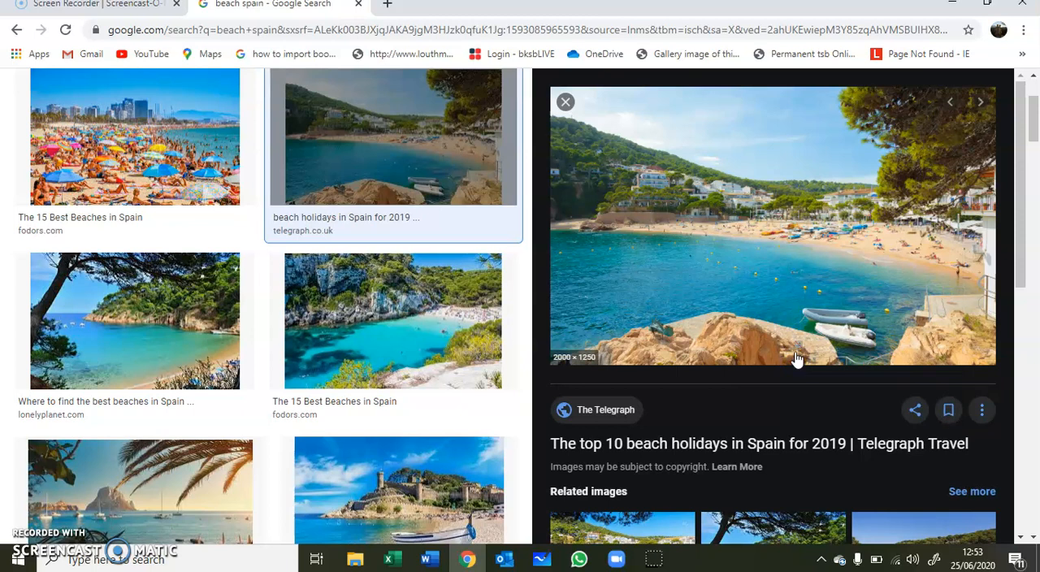
# Step: Create a blank document in Word with Narrow margins and Landscape orientation
pyautogui.click(431, 559)
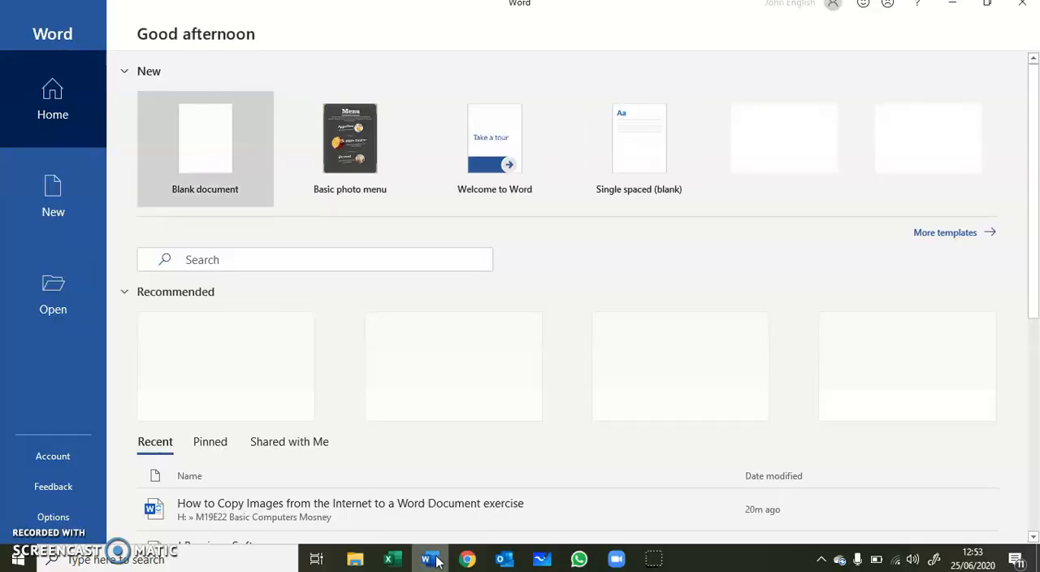
pyautogui.click(202, 153)
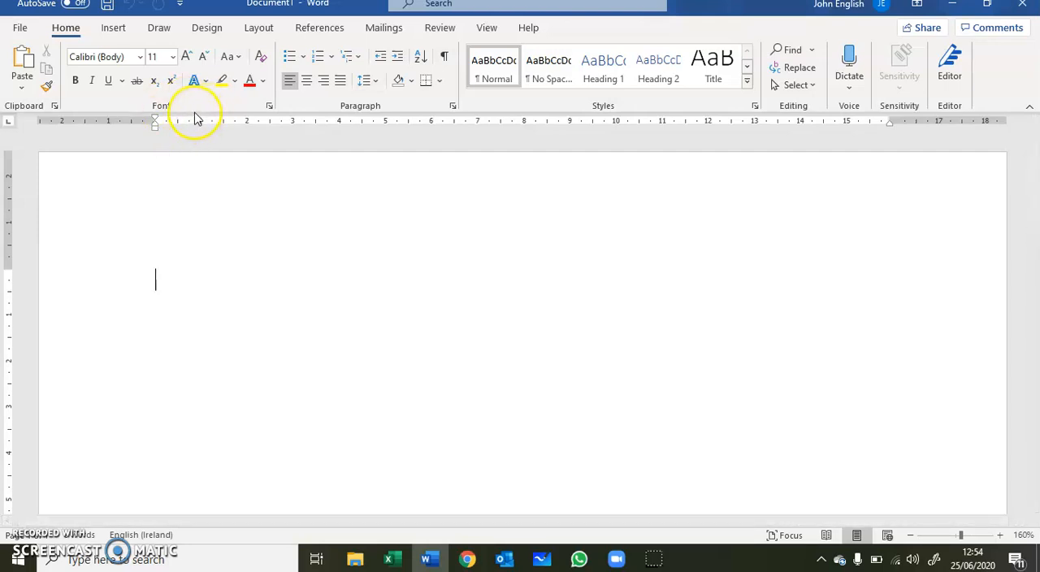
pyautogui.click(270, 33)
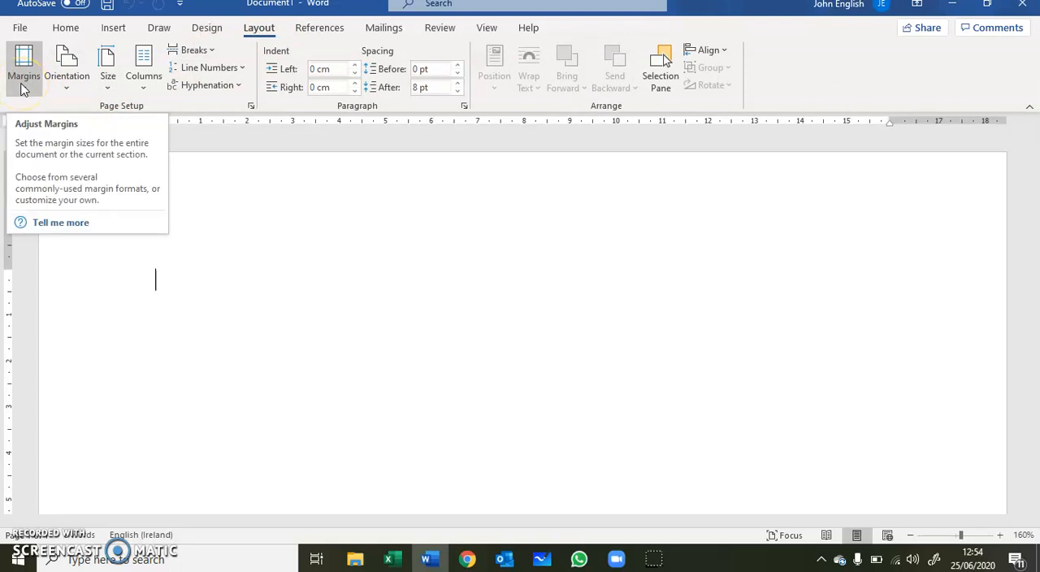
pyautogui.click(23, 87)
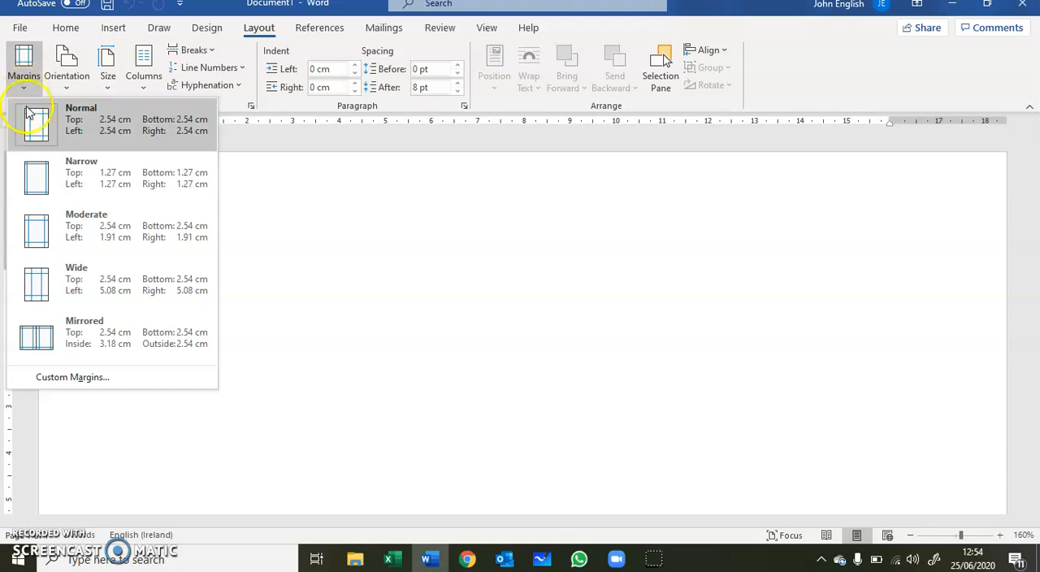
pyautogui.click(34, 175)
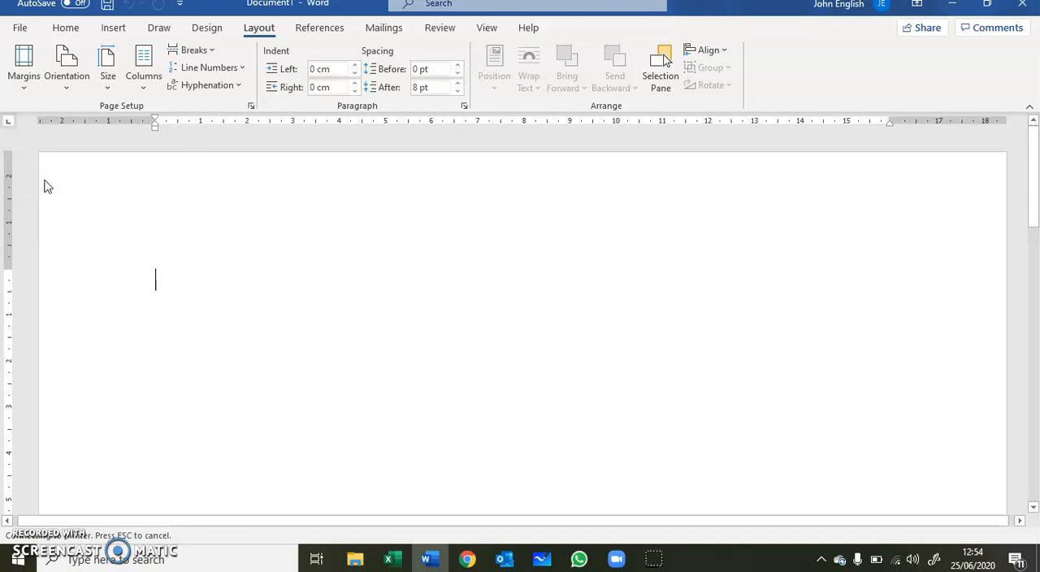
pyautogui.click(70, 86)
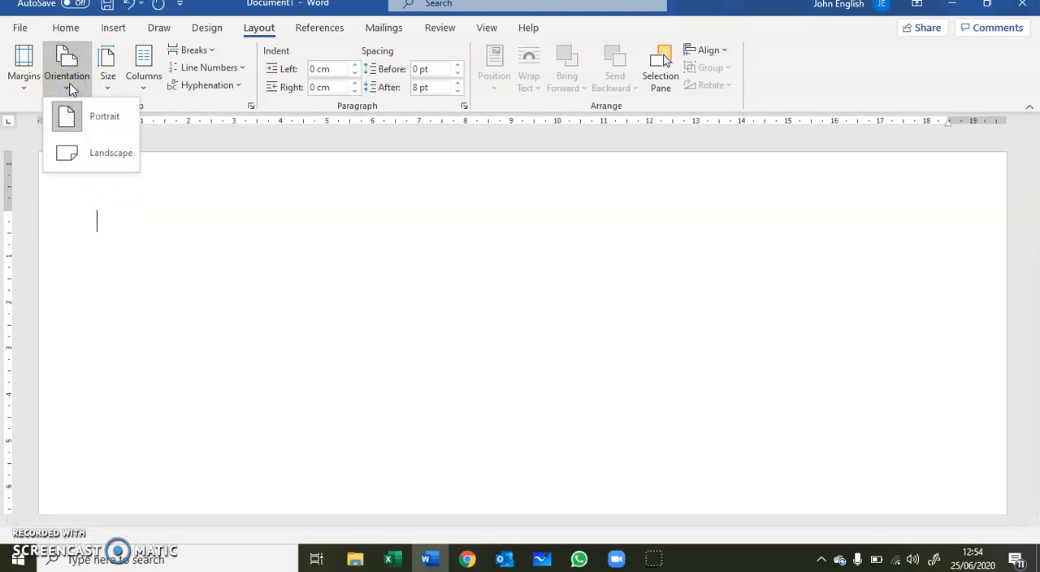
pyautogui.click(92, 154)
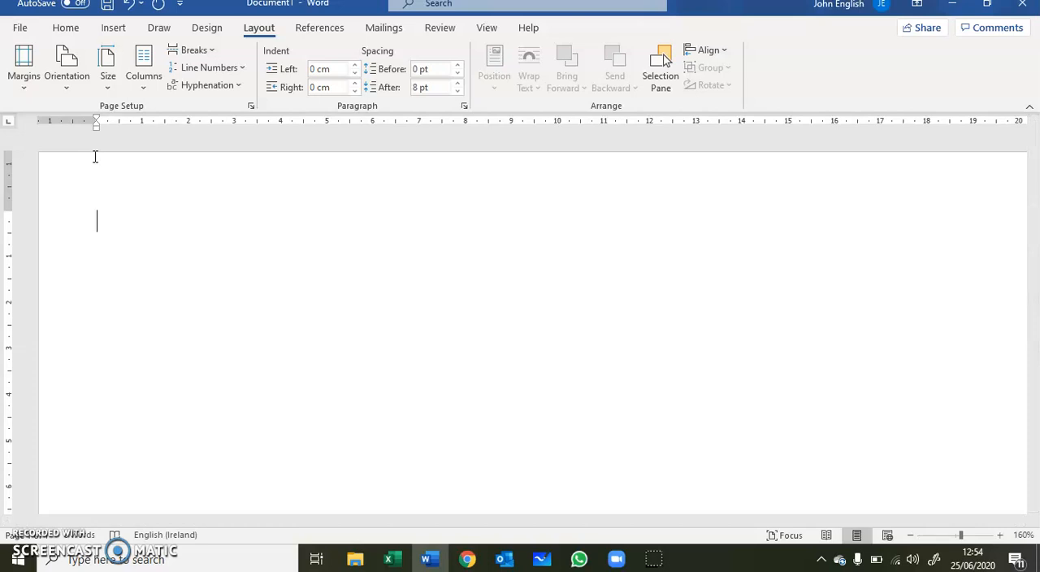
# Step: Paste the copied beach picture into the document with source formatting kept, and set the zoom to 100%
pyautogui.rightClick(105, 243)
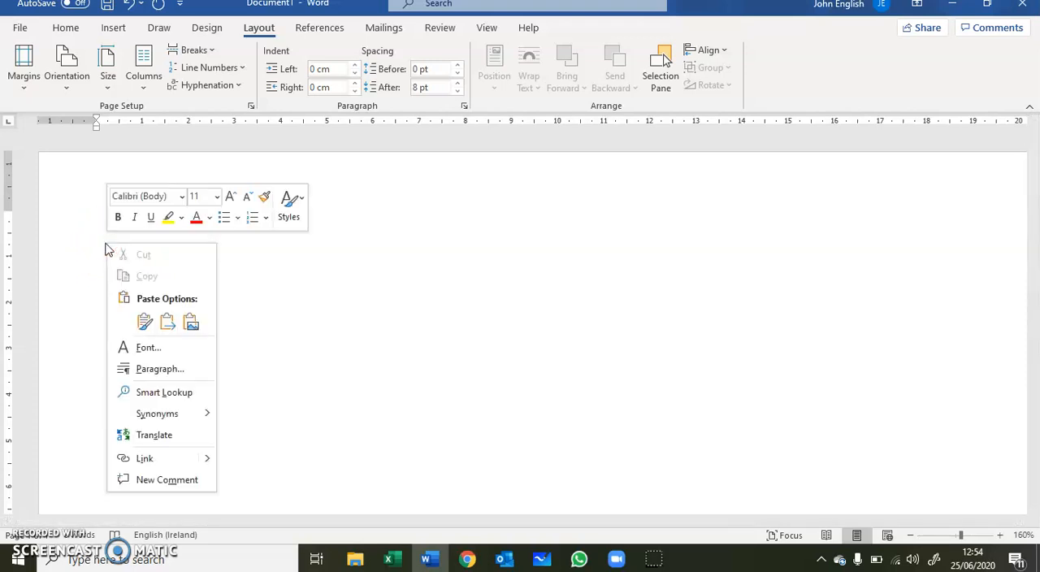
pyautogui.click(145, 322)
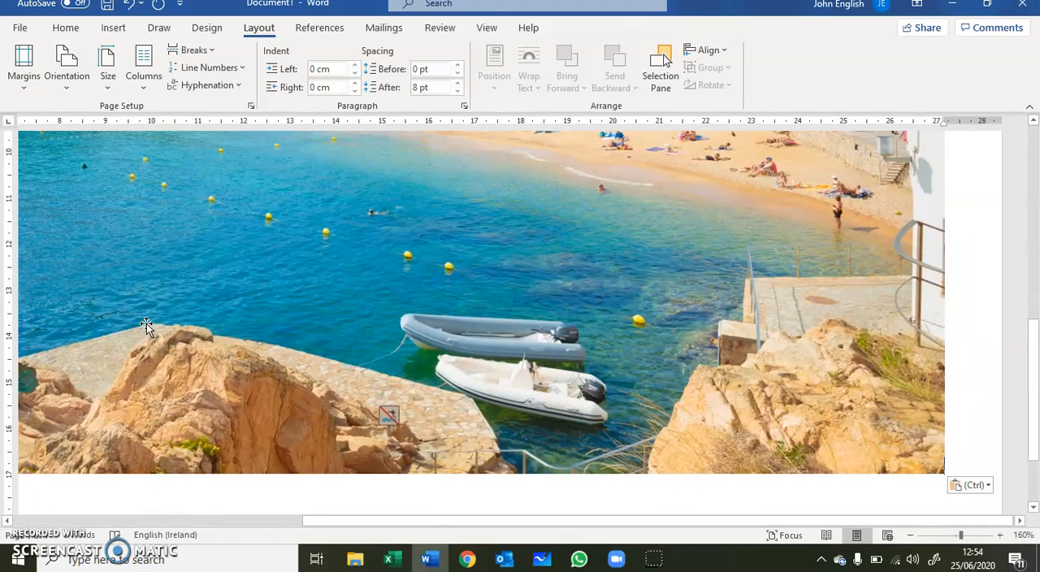
pyautogui.scroll(5, 548, 315)
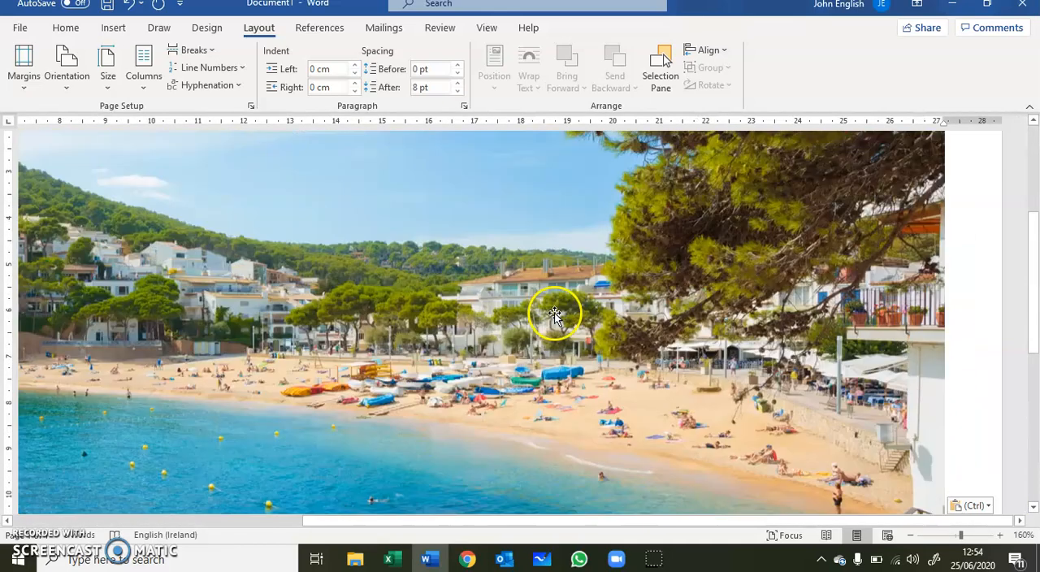
pyautogui.scroll(-1, 558, 315)
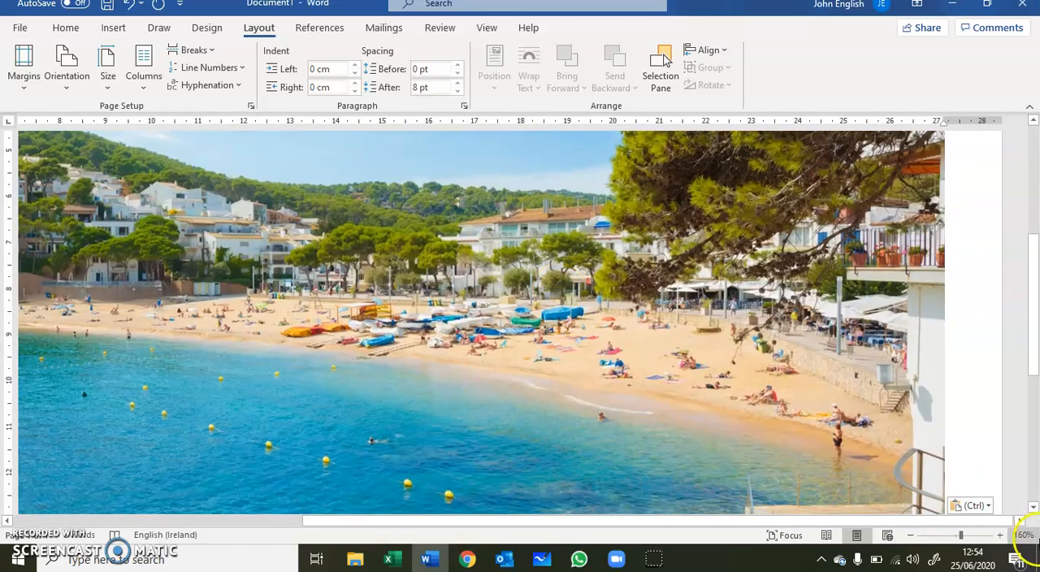
pyautogui.click(956, 535)
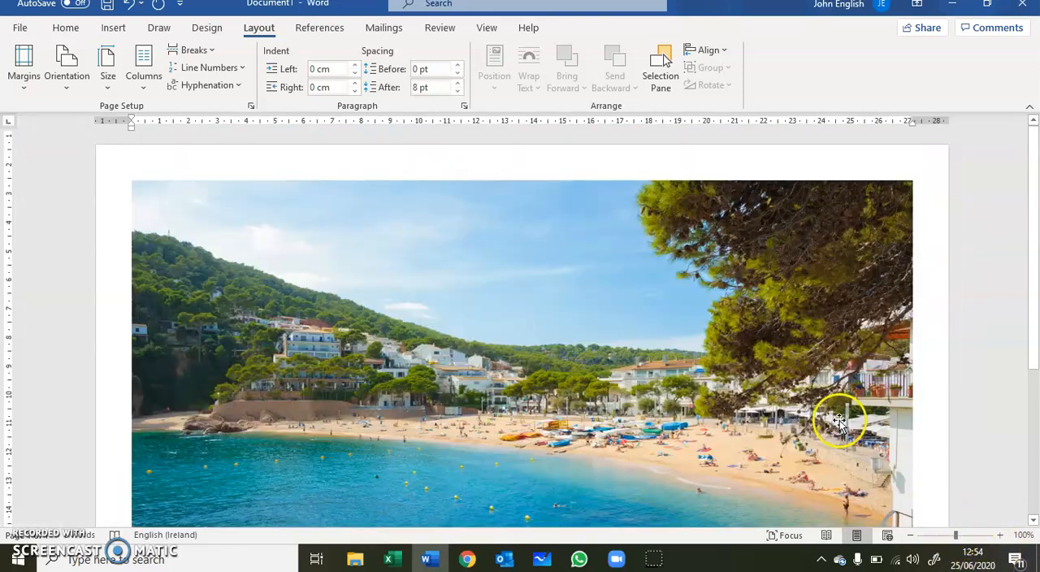
# Step: Examine how the pasted beach picture fits on the landscape page from its upper to its lower edge
pyautogui.scroll(-3, 840, 417)
pyautogui.scroll(-3, 839, 417)
pyautogui.scroll(5, 841, 414)
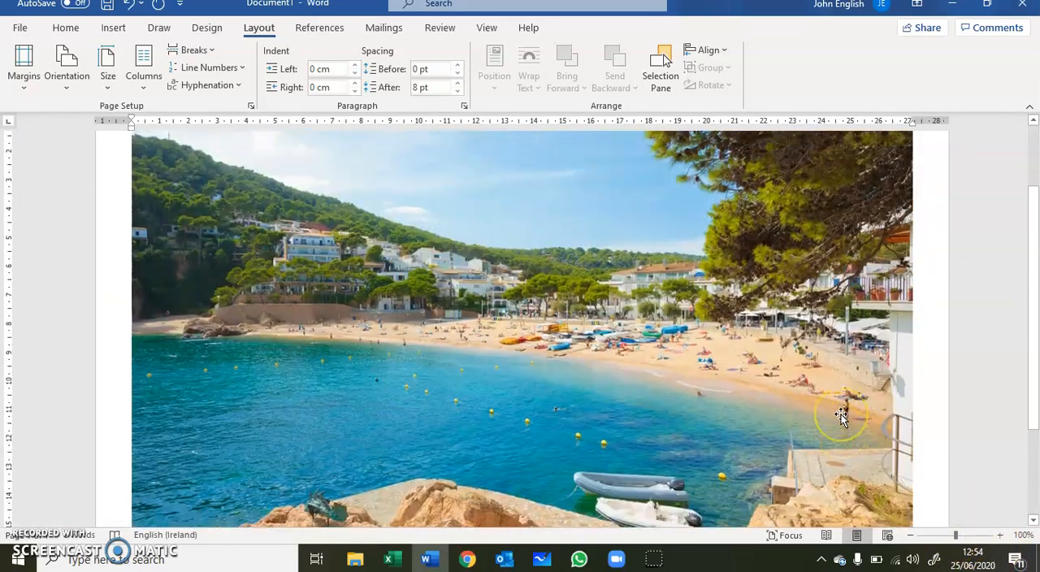
pyautogui.scroll(-3, 841, 414)
pyautogui.scroll(4, 835, 409)
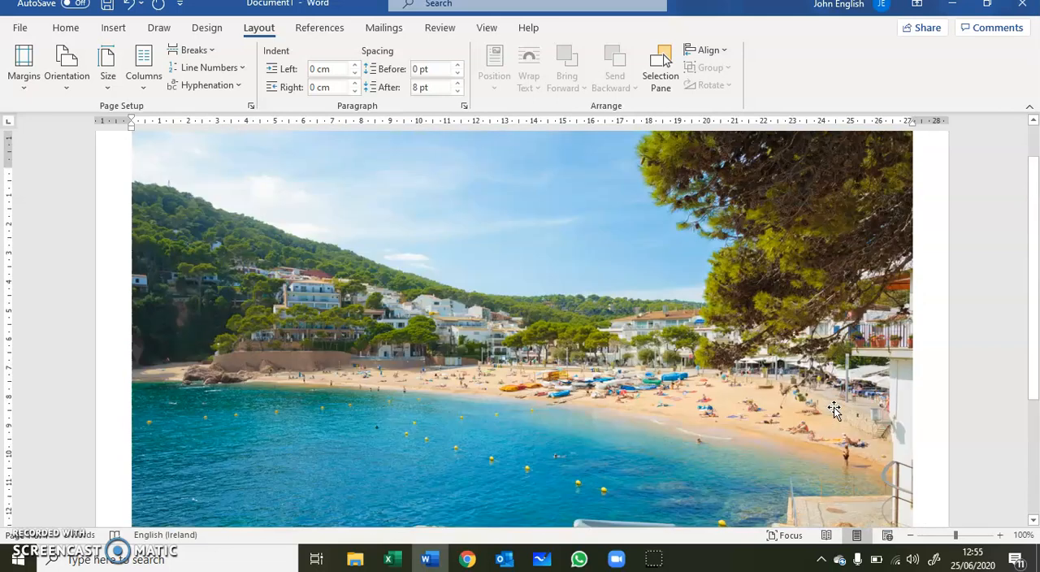
pyautogui.scroll(-3, 834, 409)
pyautogui.scroll(5, 833, 407)
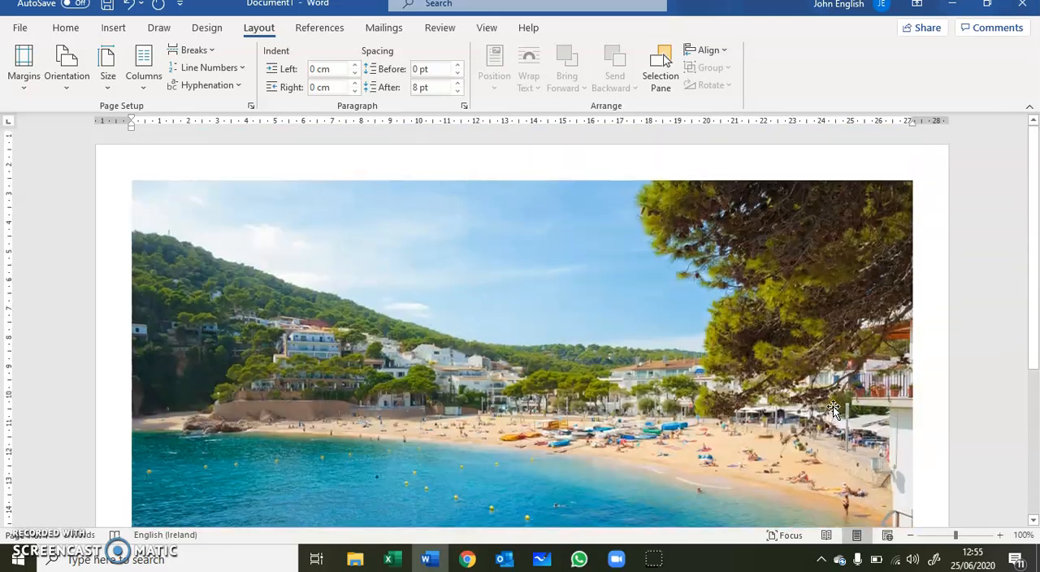
pyautogui.scroll(-2, 833, 408)
pyautogui.scroll(-3, 808, 392)
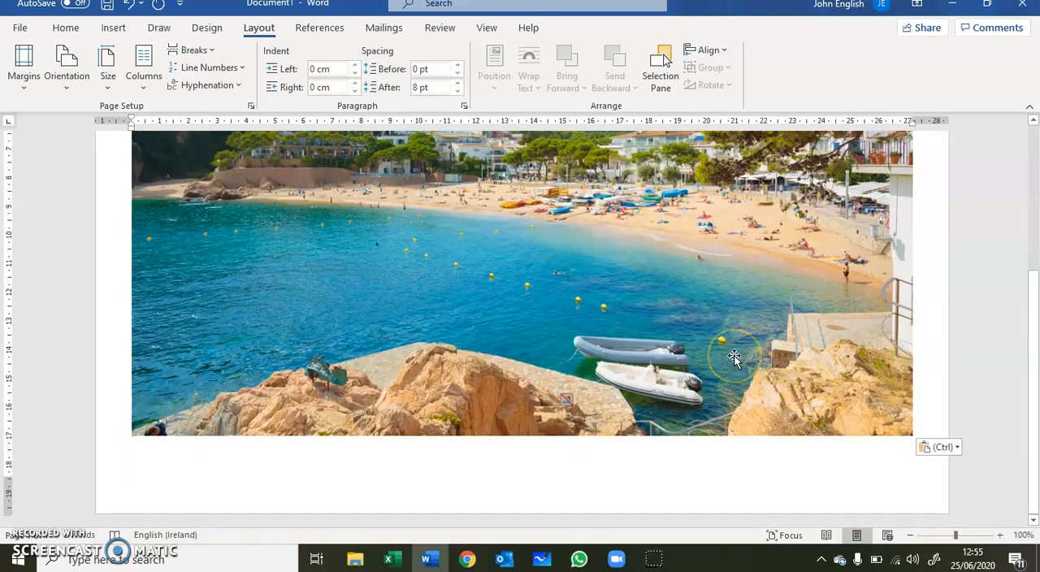
pyautogui.scroll(2, 734, 358)
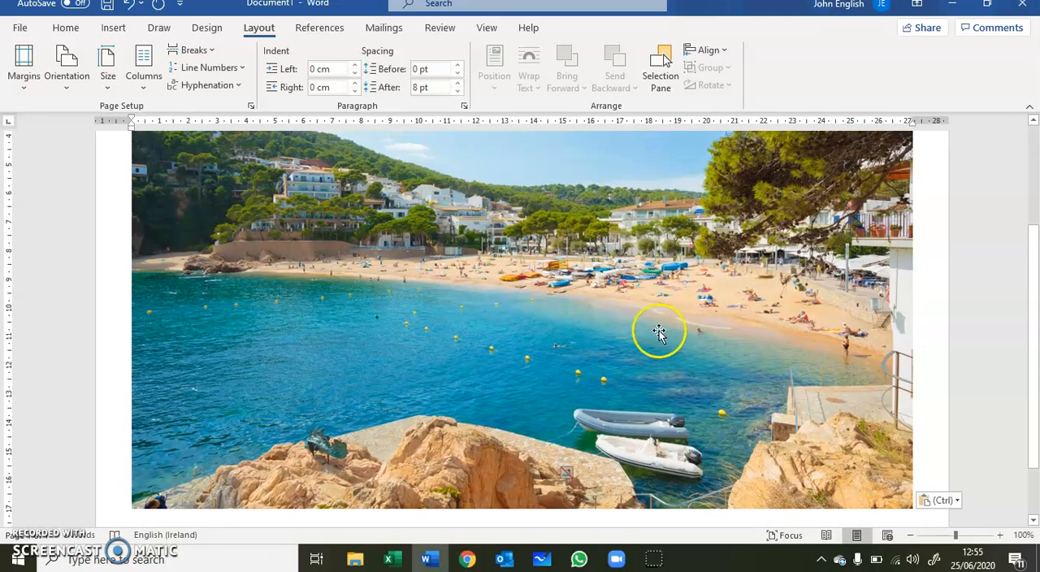
# Step: Select the beach picture and shrink it proportionally from its lower-right corner to about 13.5 cm wide
pyautogui.click(546, 276)
pyautogui.scroll(-2, 703, 300)
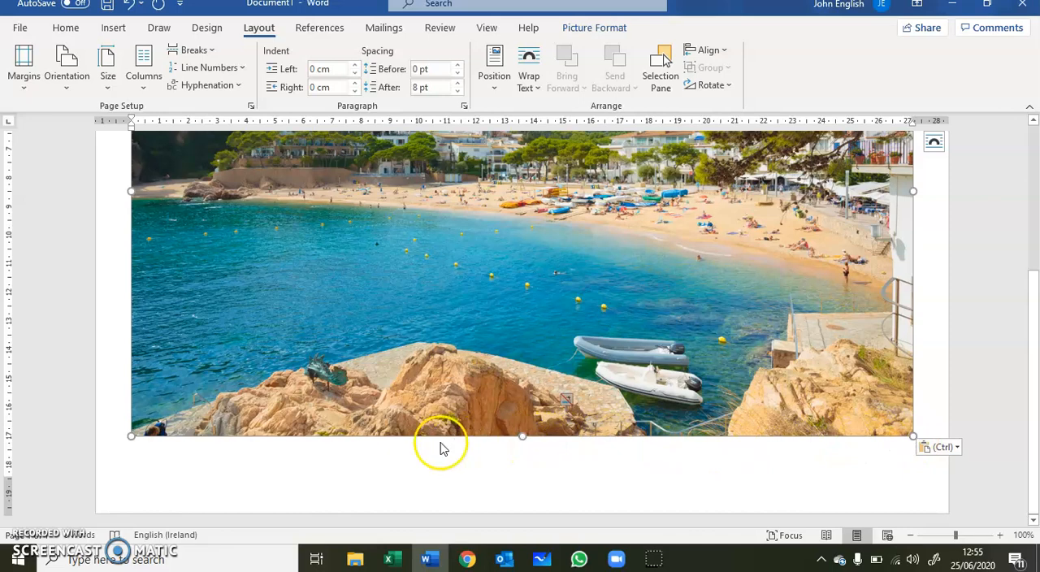
pyautogui.scroll(5, 540, 424)
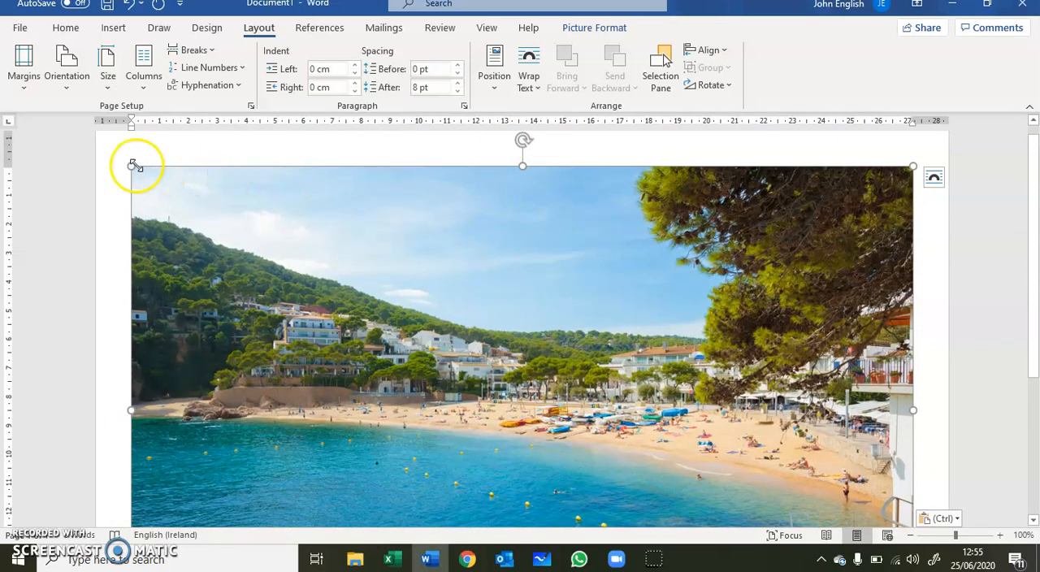
pyautogui.scroll(-3, 581, 240)
pyautogui.scroll(-2, 597, 252)
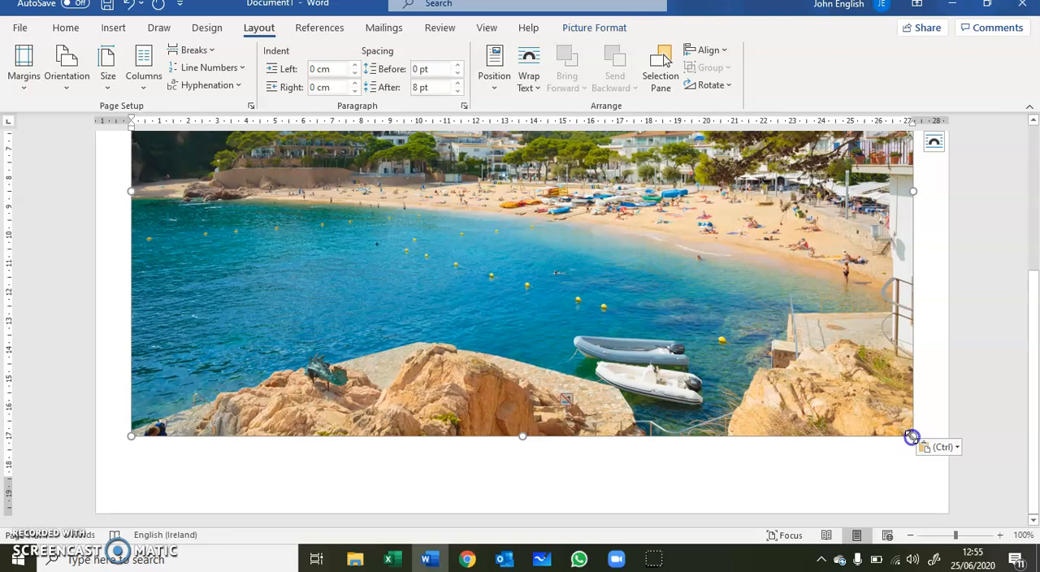
pyautogui.moveTo(911, 437); pyautogui.dragTo(504, 188)
pyautogui.scroll(4, 757, 329)
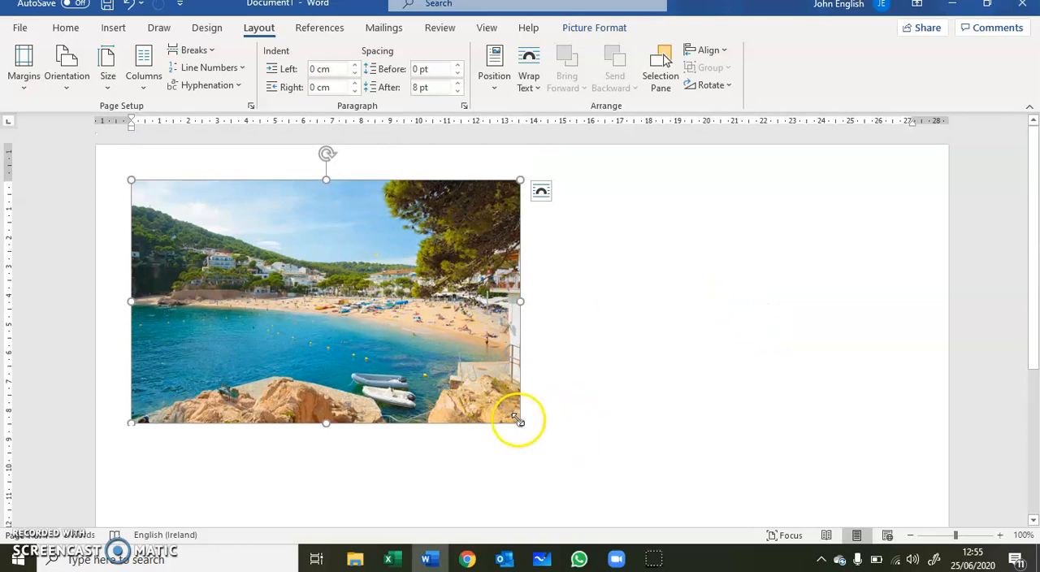
# Step: Shrink the beach picture proportionally to about 8 cm wide and enlarge it again to about 14 cm wide
pyautogui.moveTo(519, 423); pyautogui.dragTo(369, 328)
pyautogui.click(601, 319)
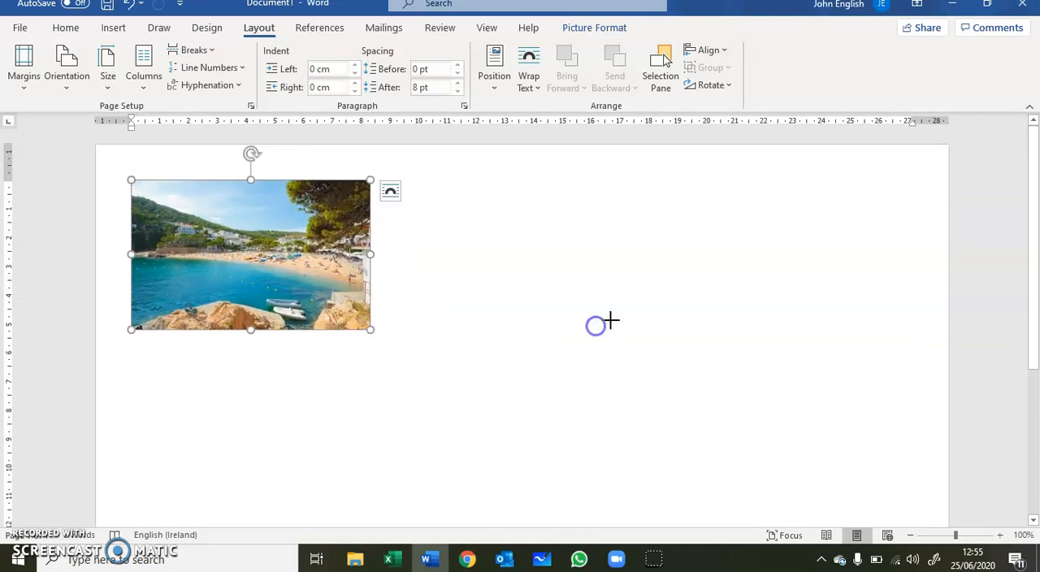
pyautogui.click(250, 248)
pyautogui.moveTo(370, 330); pyautogui.dragTo(498, 431)
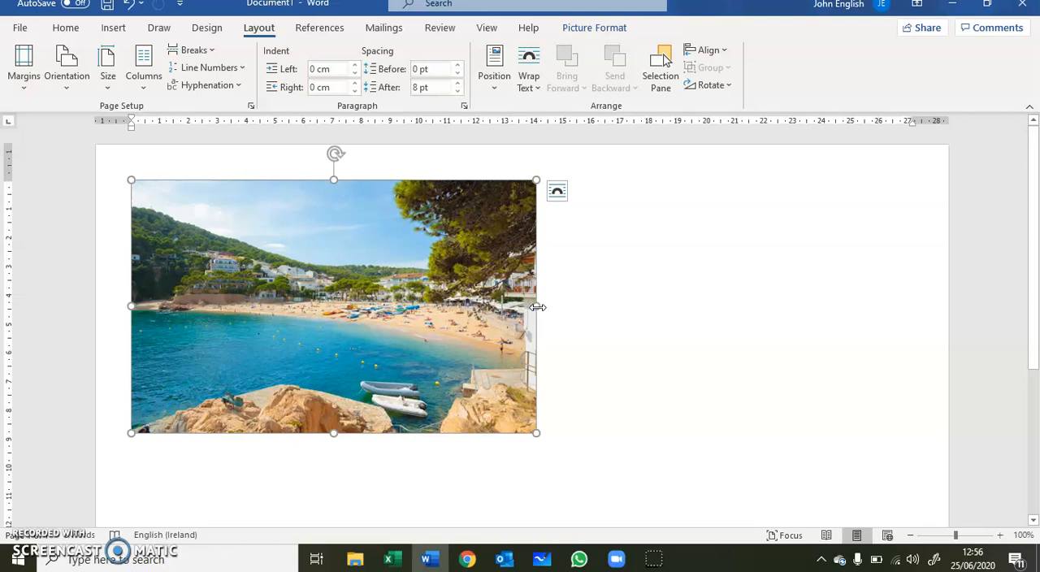
# Step: Stretch only the width of the beach picture from its right edge to about 26 cm
pyautogui.moveTo(538, 307); pyautogui.dragTo(890, 323)
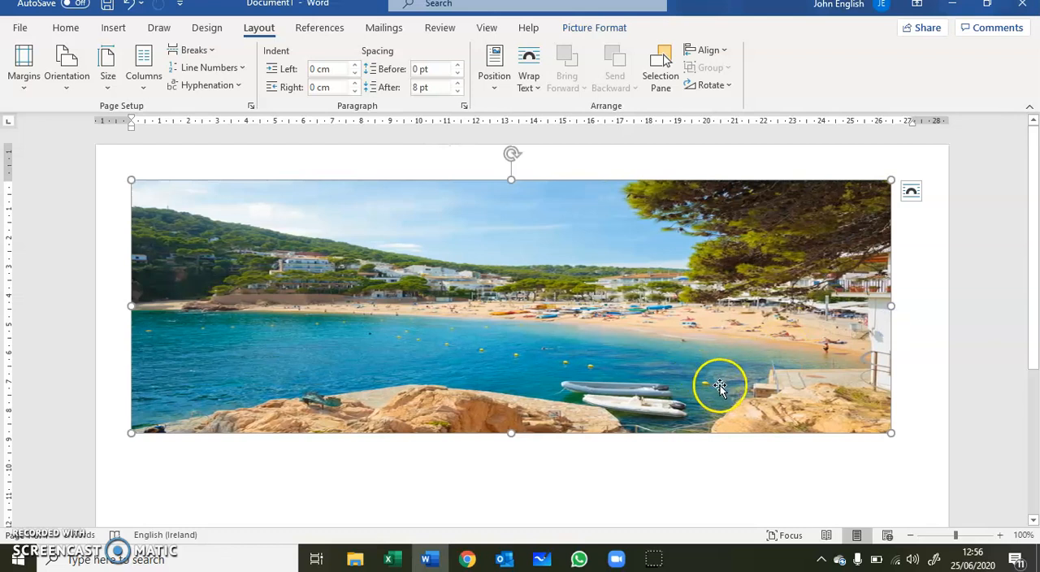